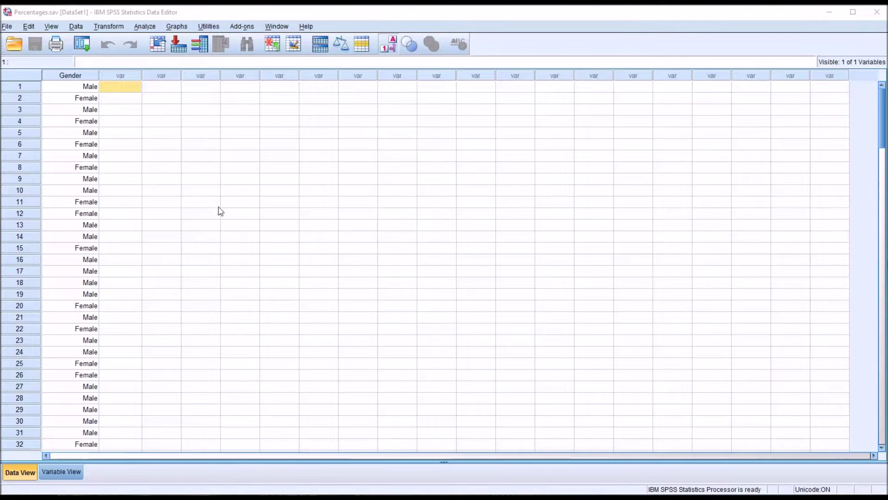
# - Switch Gender from Male/Female labels to numeric codes 0 and 1, then back to labels
pyautogui.click(72, 77)
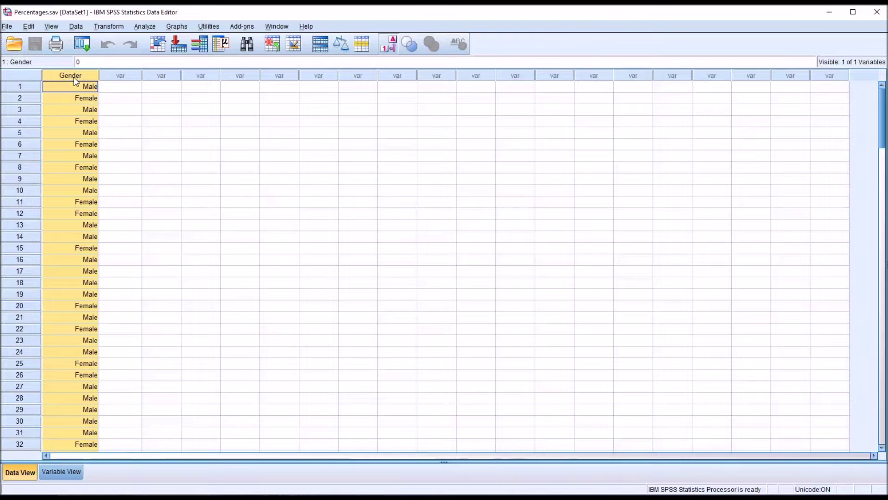
pyautogui.click(111, 87)
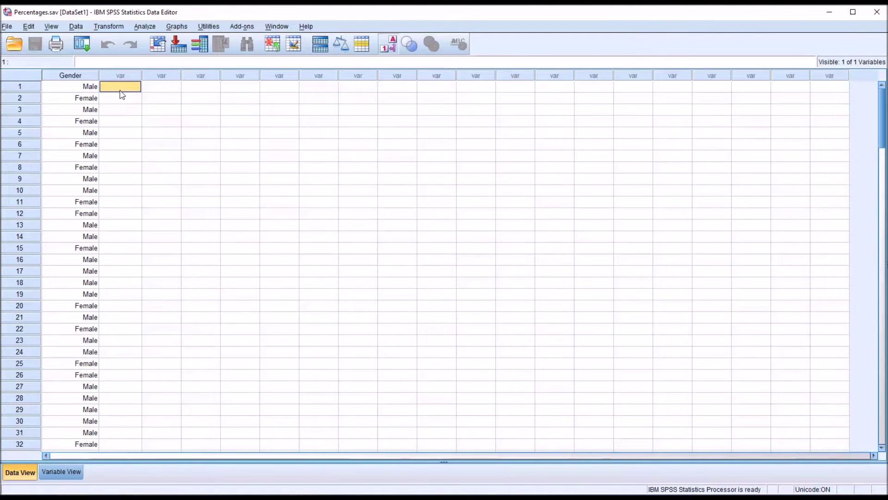
pyautogui.click(388, 49)
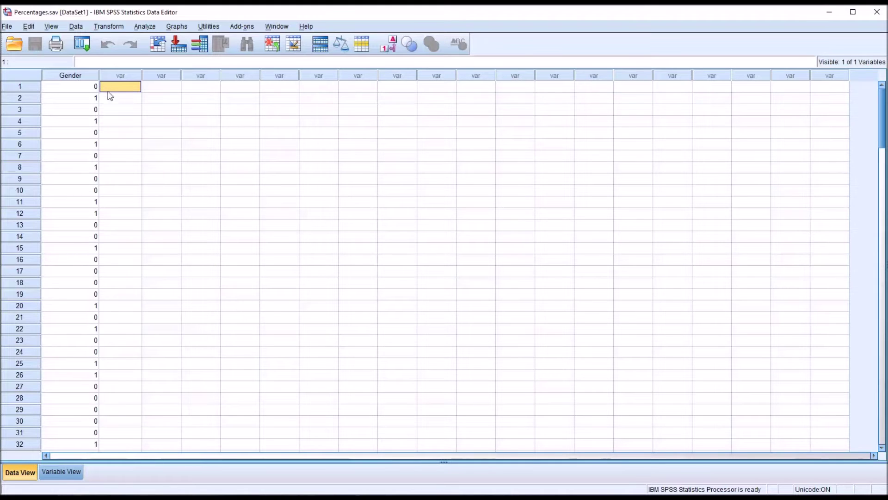
pyautogui.click(388, 48)
# - Check in Variable View that Gender's value labels are 0 = Male and 1 = Female, then return to Data View
pyautogui.click(65, 472)
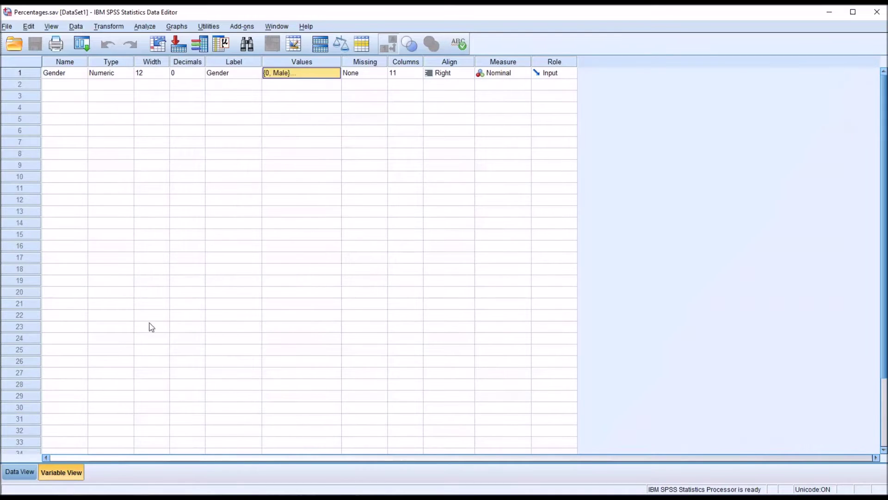
pyautogui.click(336, 74)
pyautogui.click(335, 73)
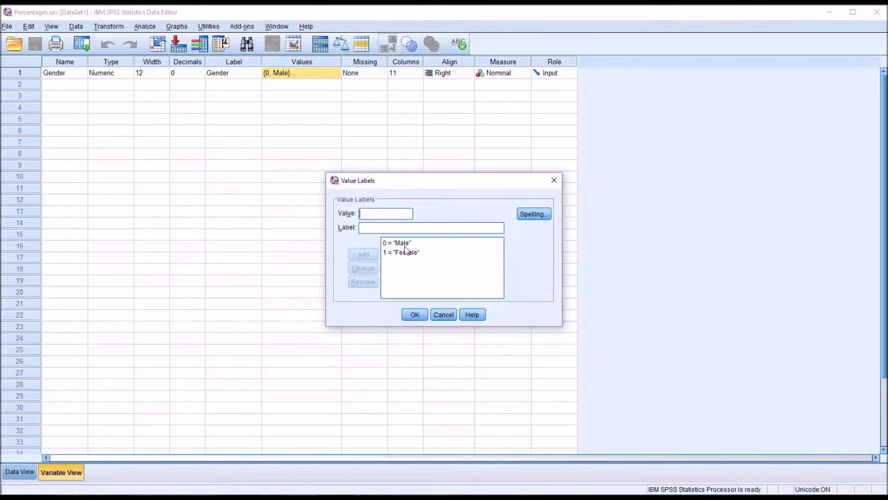
pyautogui.click(438, 314)
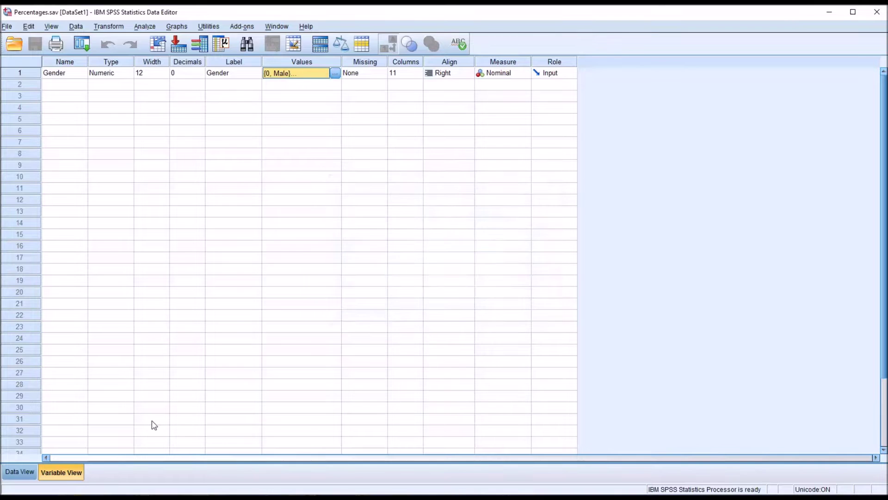
pyautogui.click(20, 473)
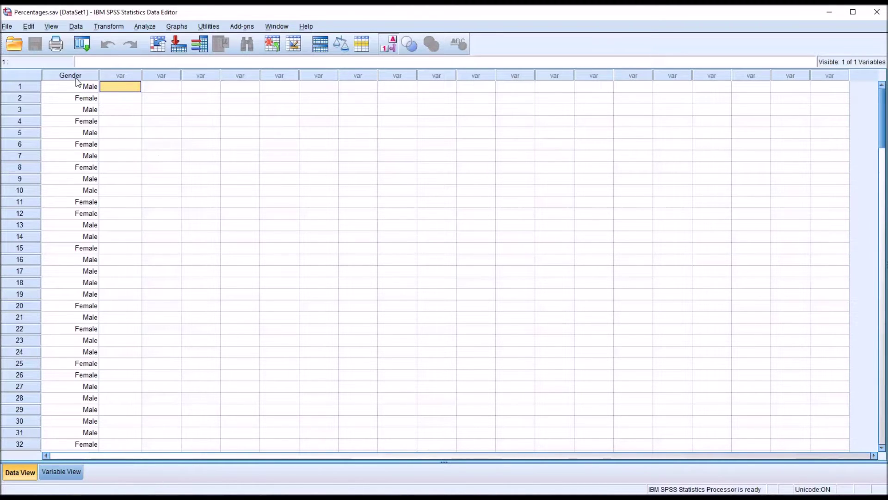
pyautogui.click(76, 77)
pyautogui.click(109, 87)
# - Run Frequencies on Gender, giving 82 Male (54.7%) and 68 Female (45.3%) of 150
pyautogui.click(145, 26)
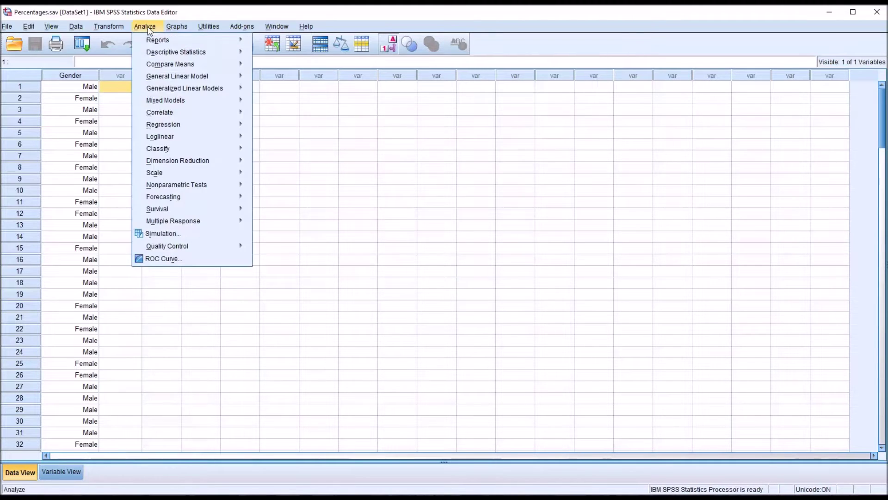
pyautogui.moveTo(167, 54)
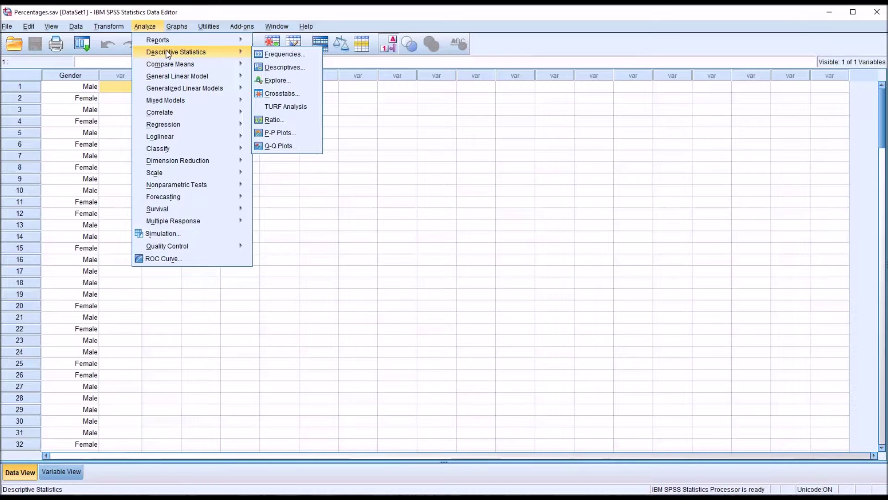
pyautogui.click(276, 55)
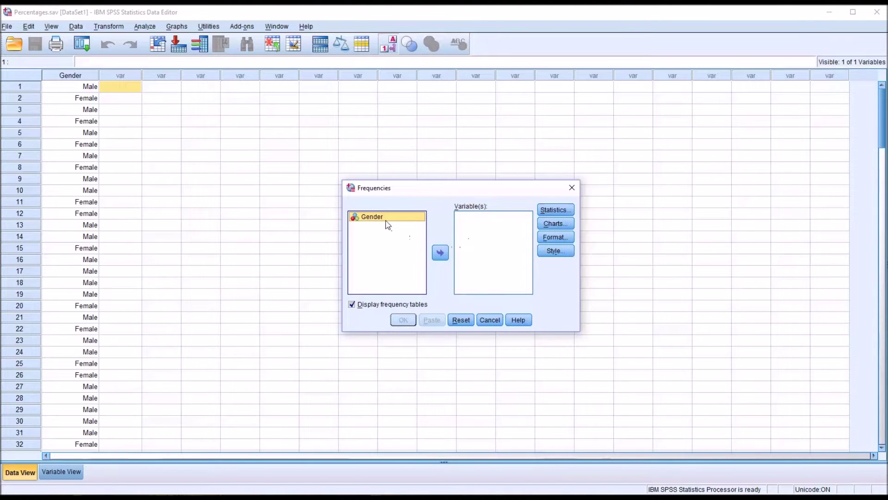
pyautogui.moveTo(377, 218); pyautogui.dragTo(473, 231)
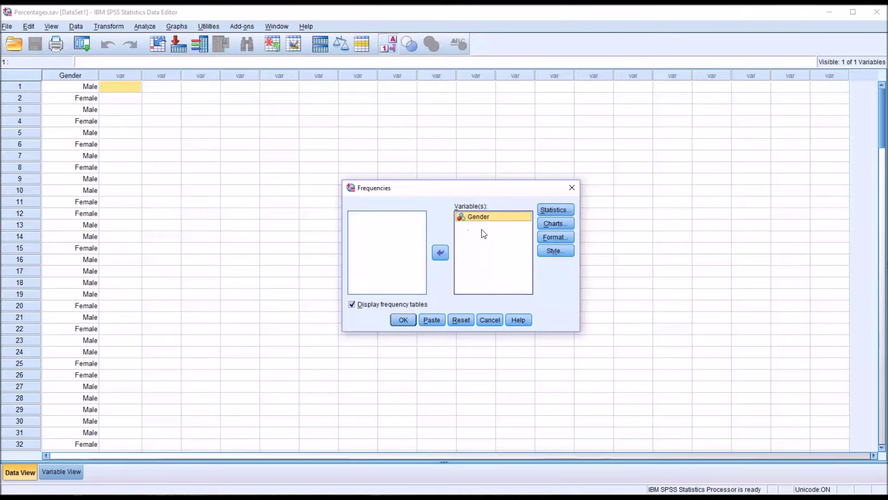
pyautogui.click(401, 321)
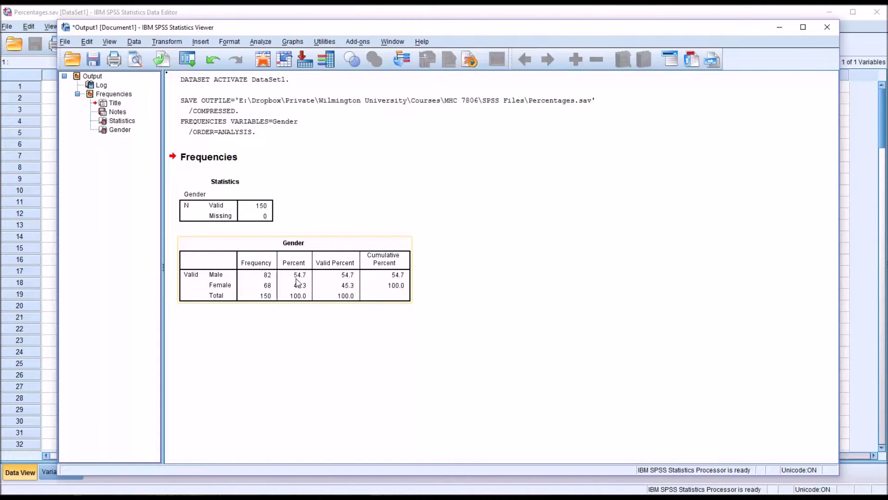
pyautogui.click(364, 342)
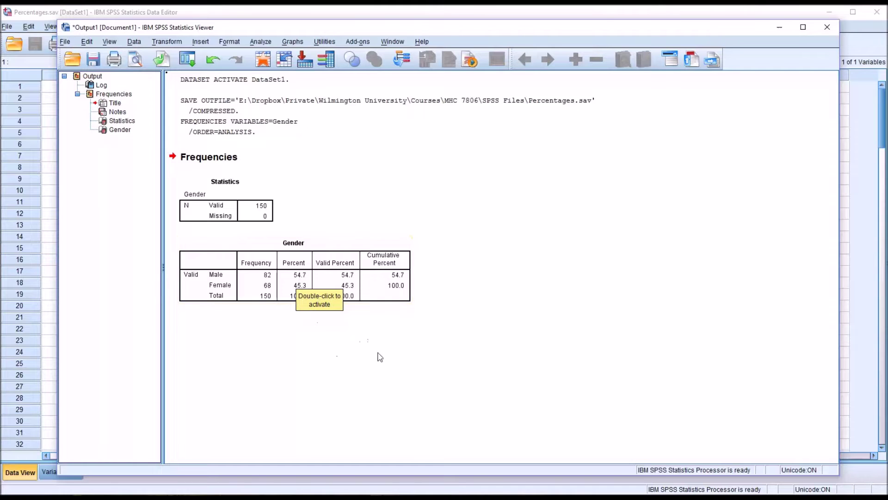
pyautogui.click(523, 320)
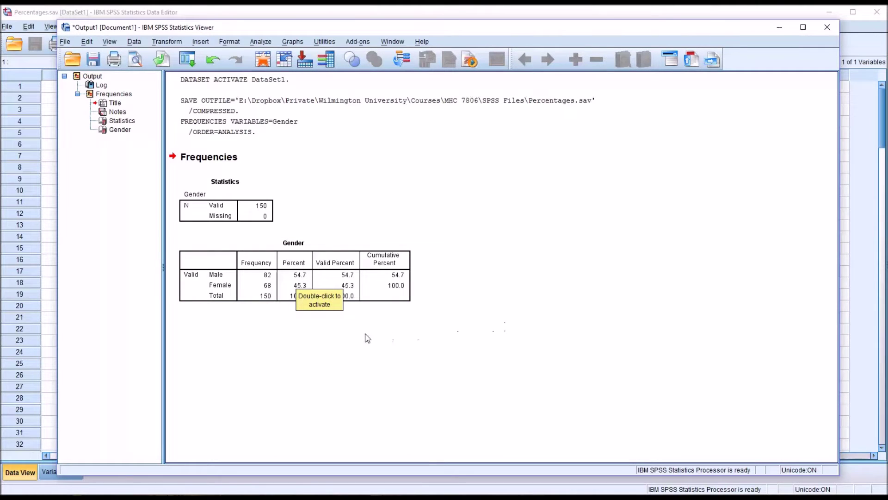
pyautogui.click(296, 303)
pyautogui.click(394, 326)
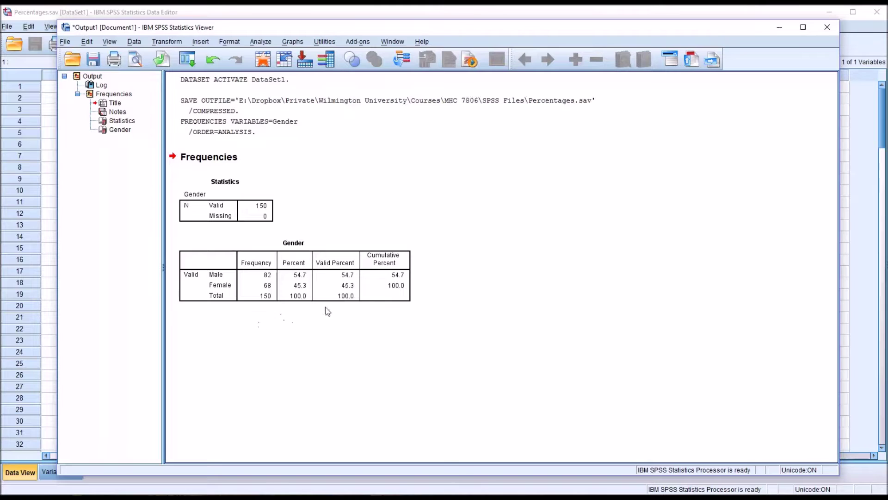
pyautogui.click(323, 262)
pyautogui.click(277, 309)
pyautogui.click(265, 295)
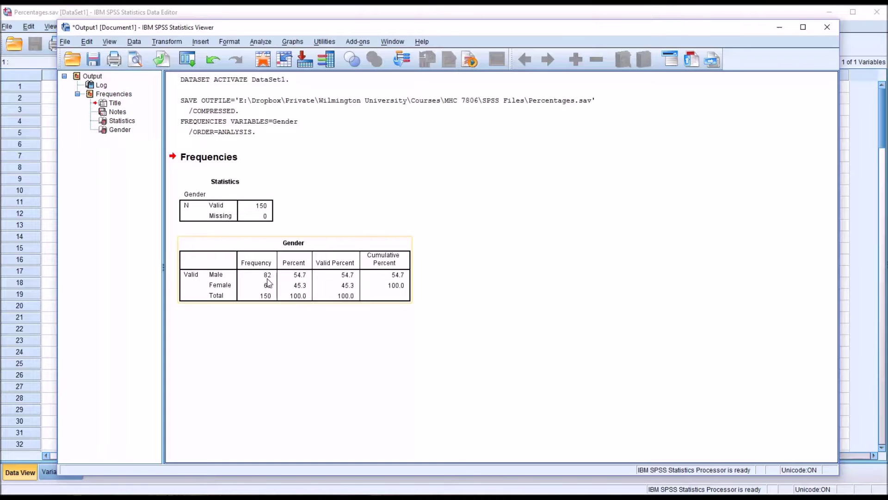
pyautogui.click(352, 375)
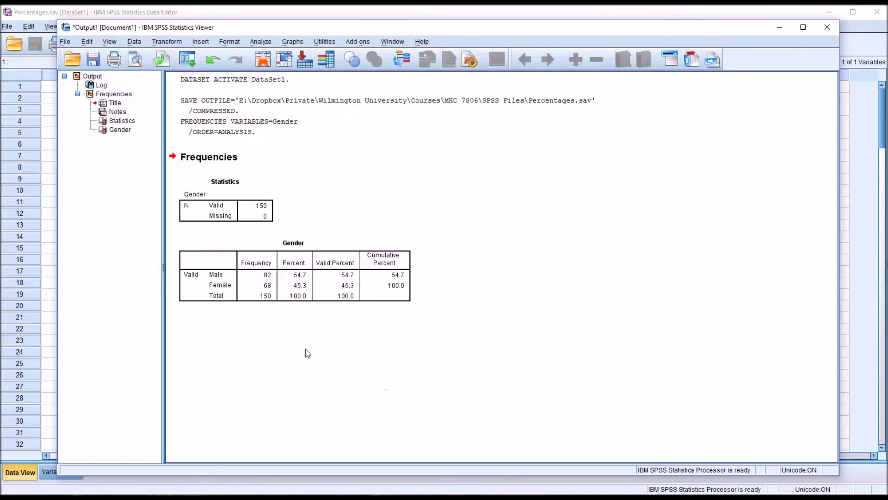
pyautogui.click(270, 297)
pyautogui.click(262, 309)
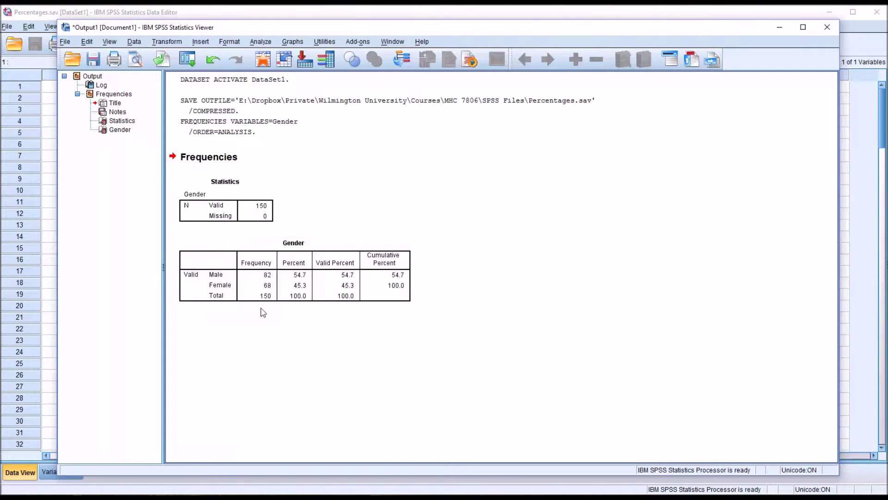
# - Open the Chi-square Test dialog under Nonparametric Tests > Legacy Dialogs
pyautogui.click(259, 42)
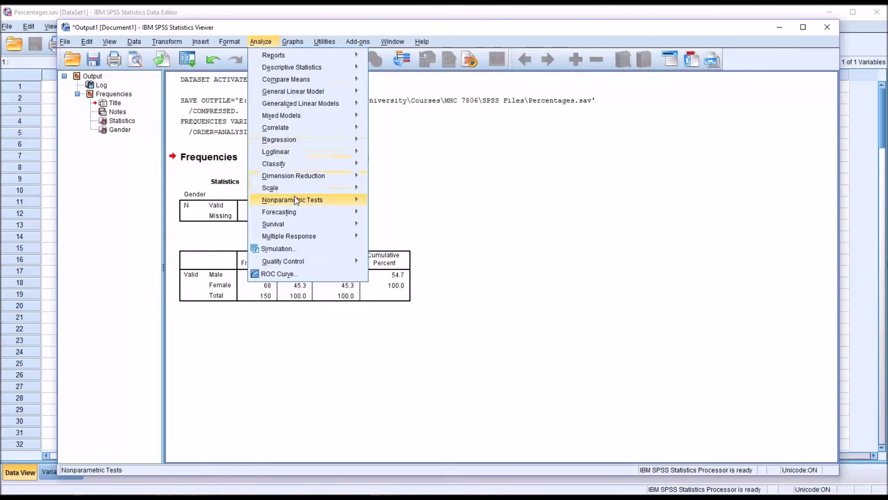
pyautogui.moveTo(303, 202)
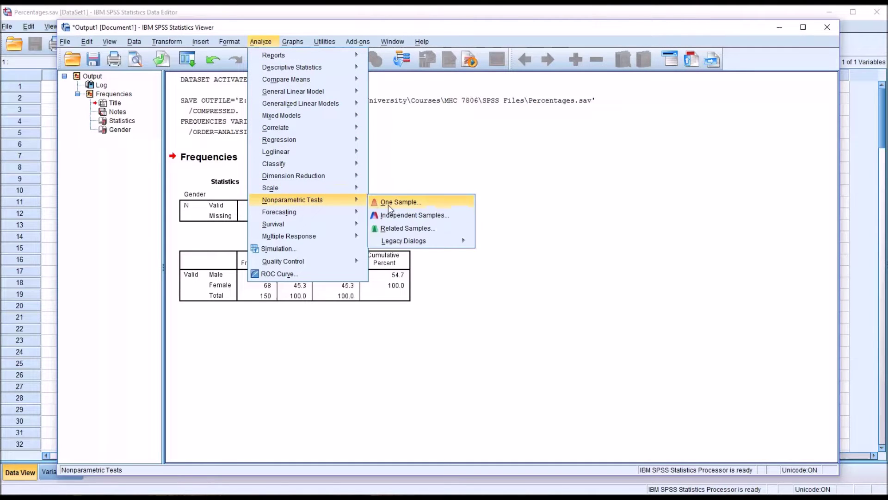
pyautogui.moveTo(405, 241)
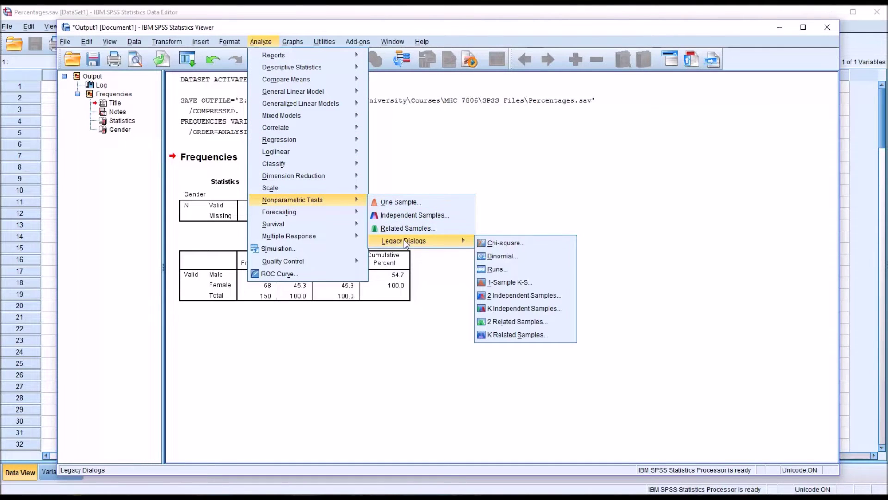
pyautogui.click(499, 245)
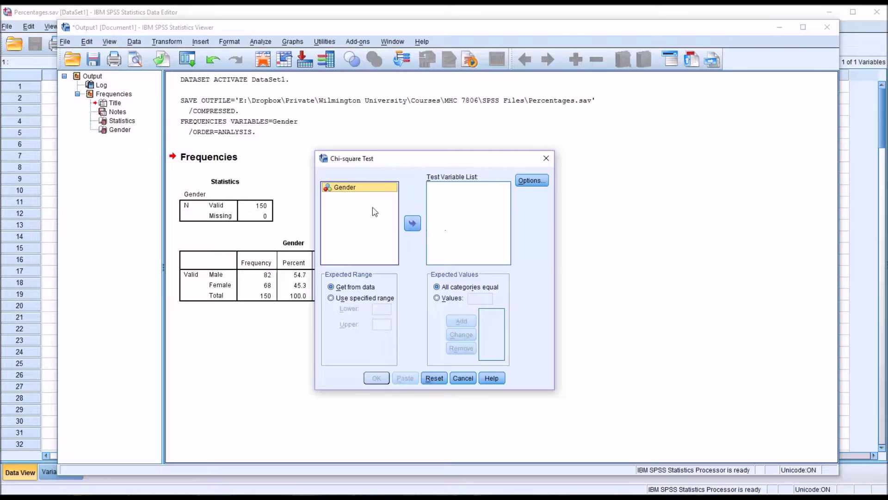
# - Test Gender with equal expected counts and Descriptive statistics, giving Chi-Square 1.307, Sig. .253
pyautogui.moveTo(345, 187); pyautogui.dragTo(372, 202)
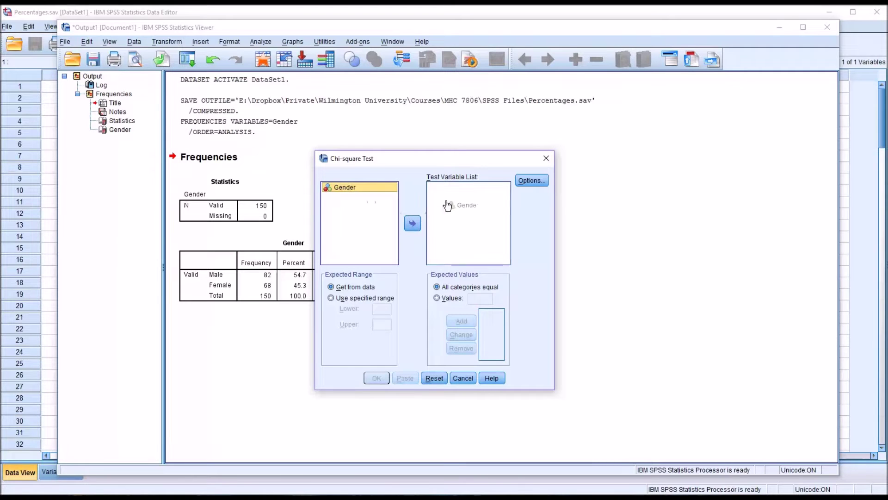
pyautogui.moveTo(447, 205); pyautogui.dragTo(447, 199)
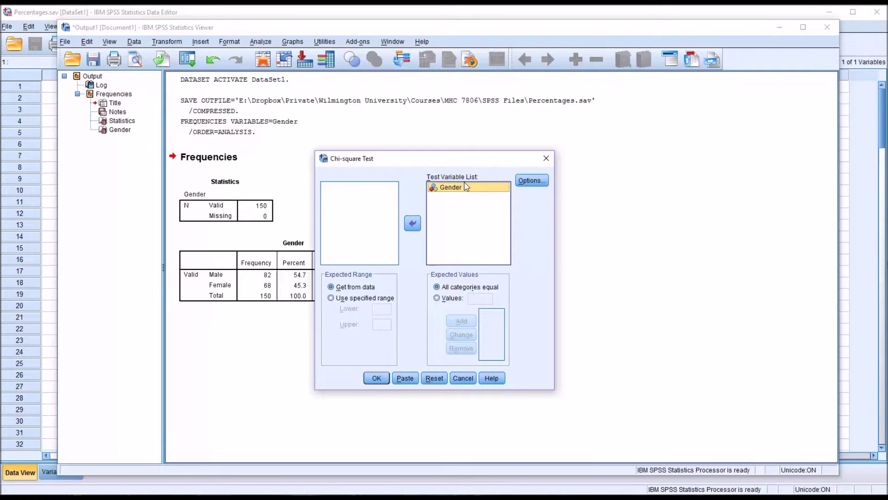
pyautogui.click(532, 180)
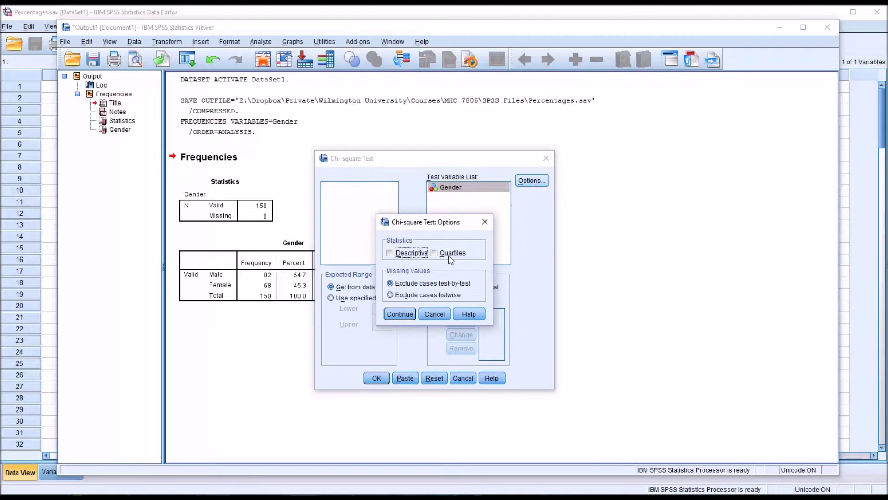
pyautogui.click(389, 254)
pyautogui.click(399, 315)
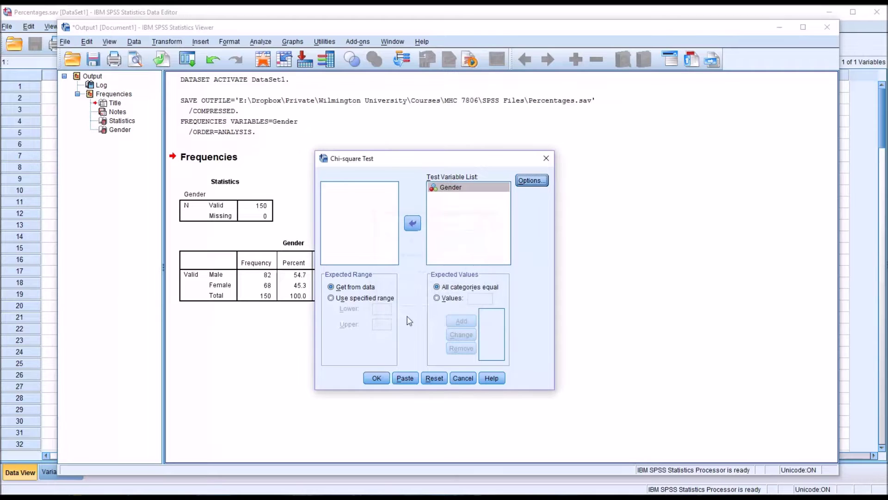
pyautogui.click(376, 379)
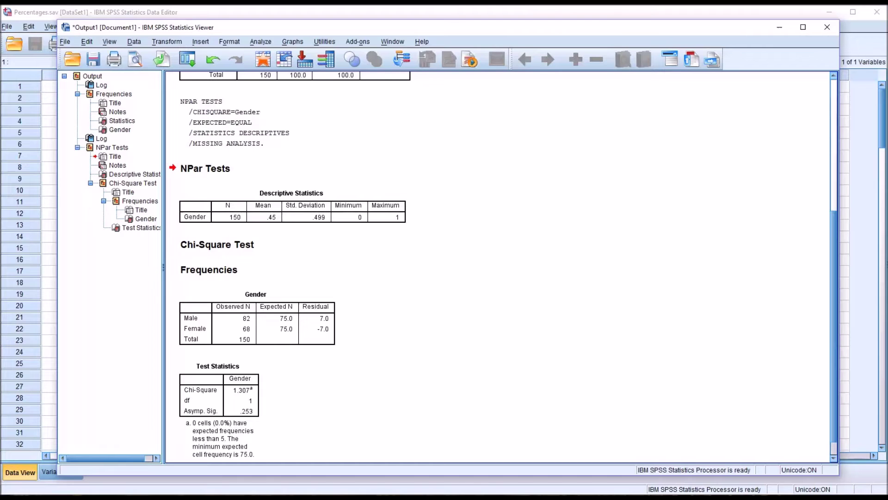
# - Reopen the legacy Chi-square Test dialog, still set to test Gender
pyautogui.click(262, 44)
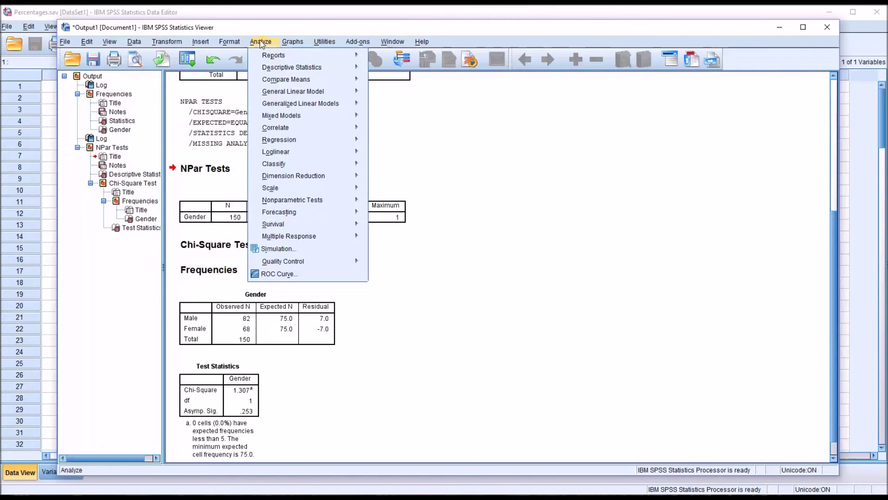
pyautogui.moveTo(290, 205)
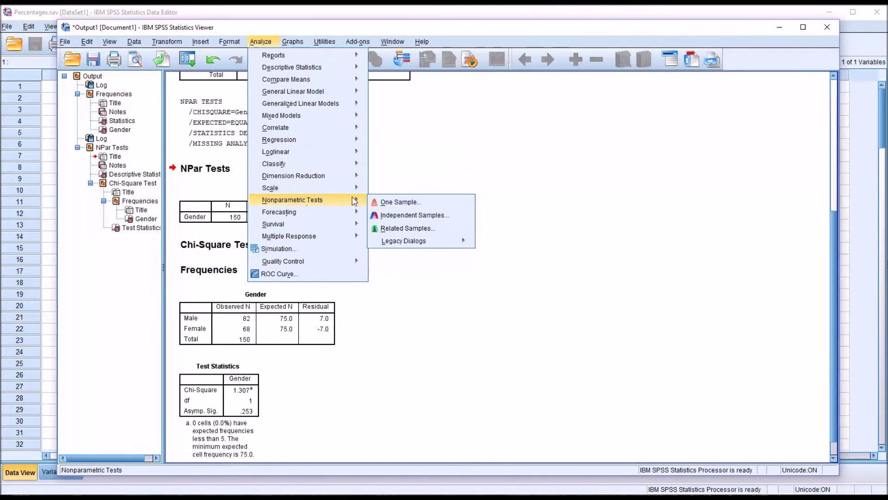
pyautogui.moveTo(416, 245)
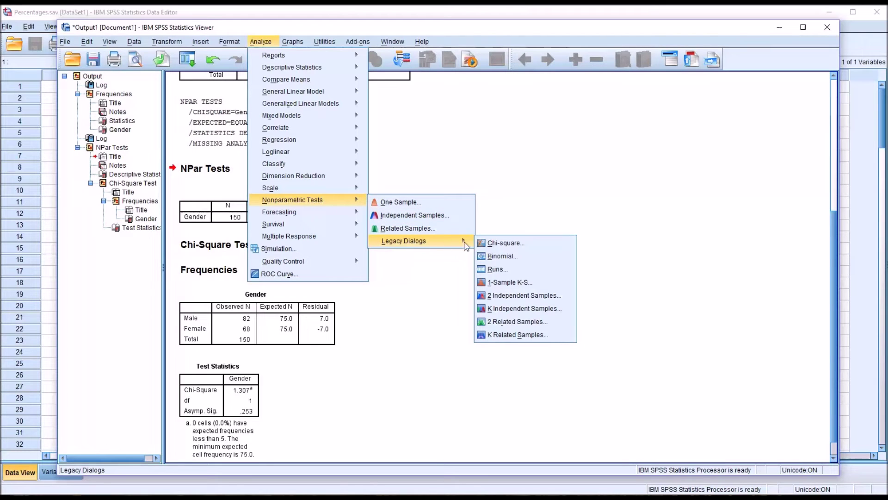
pyautogui.click(506, 243)
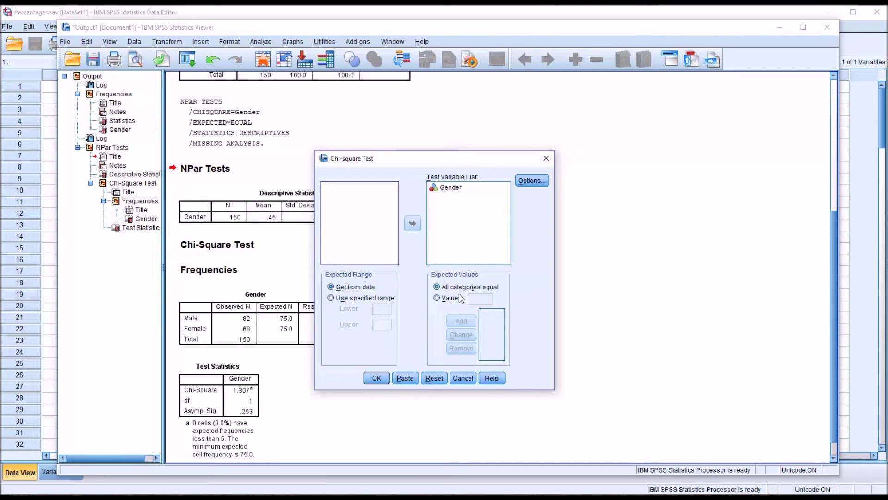
# - Rerun the Gender chi-square test with expected values 75 and 75 entered explicitly
pyautogui.click(437, 298)
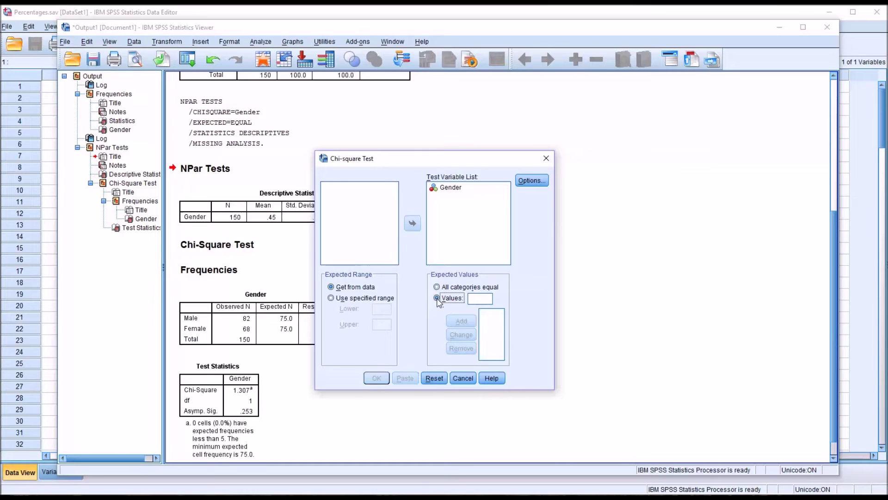
pyautogui.click(476, 300)
pyautogui.write('7')
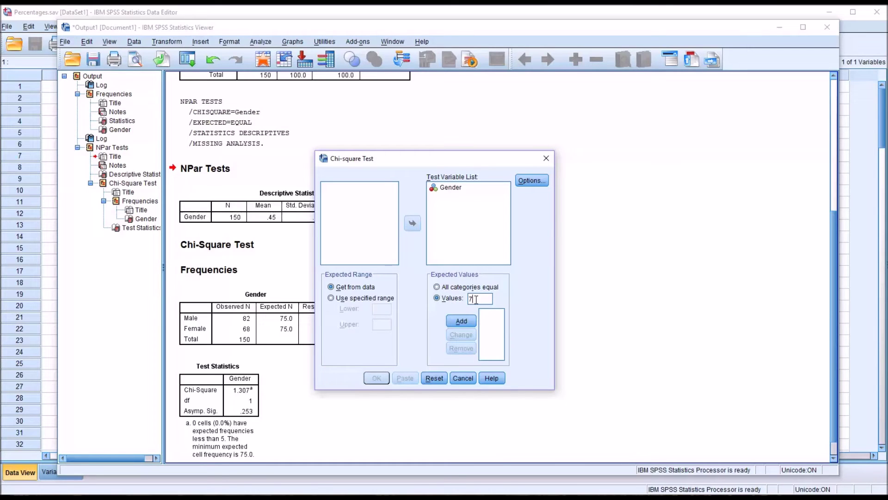
pyautogui.write('5')
pyautogui.click(466, 321)
pyautogui.doubleClick(476, 299)
pyautogui.write('75')
pyautogui.click(462, 321)
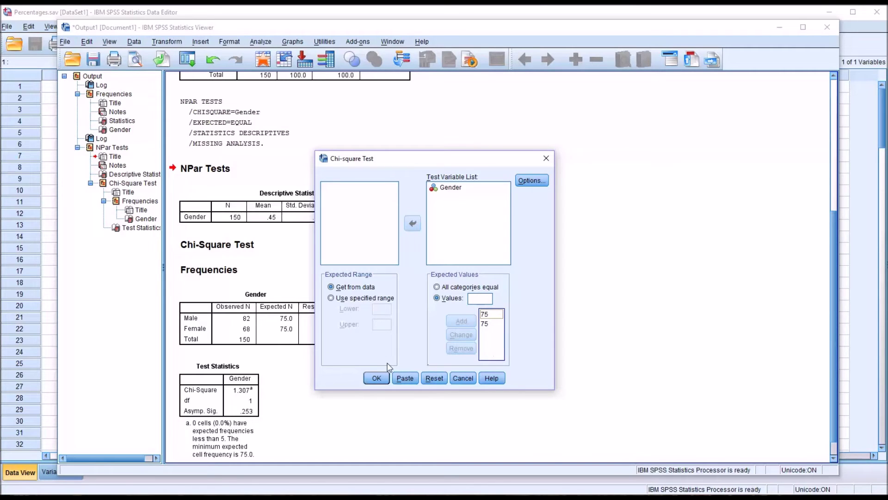
pyautogui.click(375, 377)
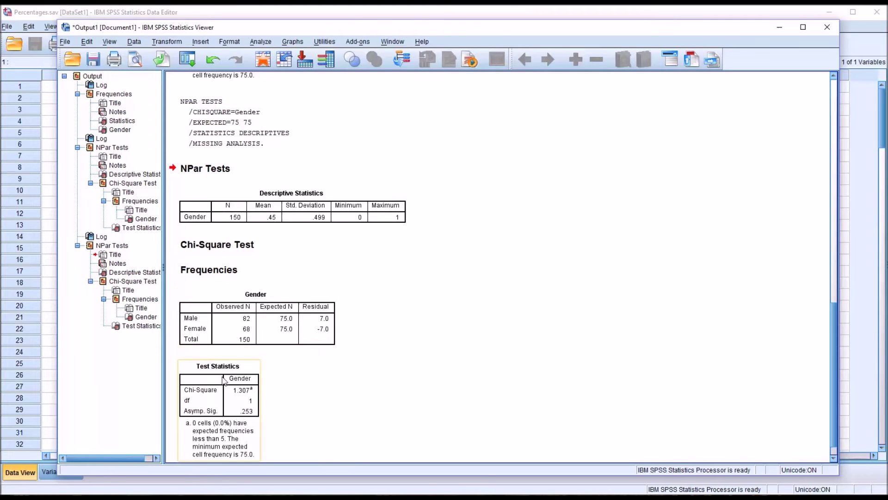
pyautogui.click(261, 42)
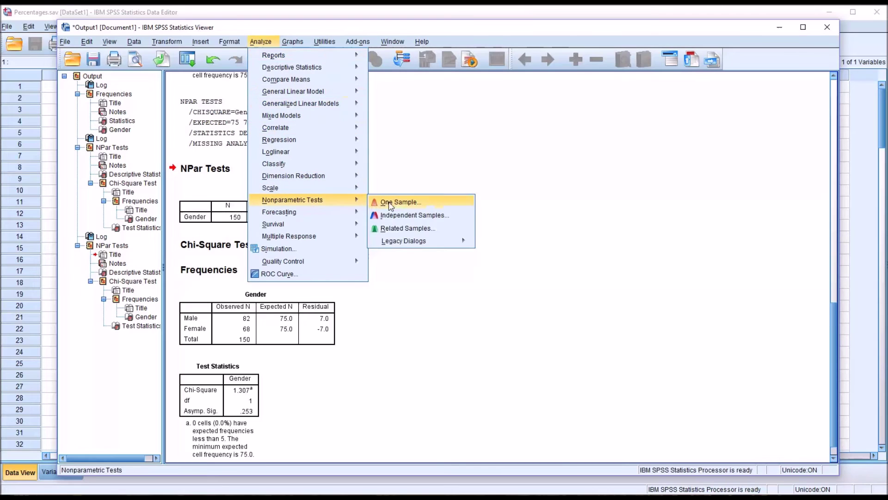
# - Reopen the Chi-square Test dialog and select one of the 75 expected values
pyautogui.click(490, 241)
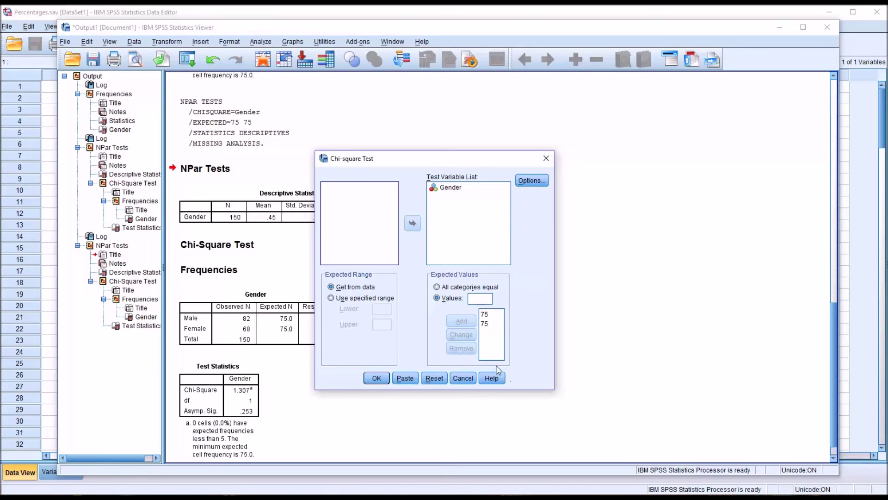
pyautogui.click(485, 323)
# - Remove both 75 entries from the expected values list
pyautogui.click(462, 348)
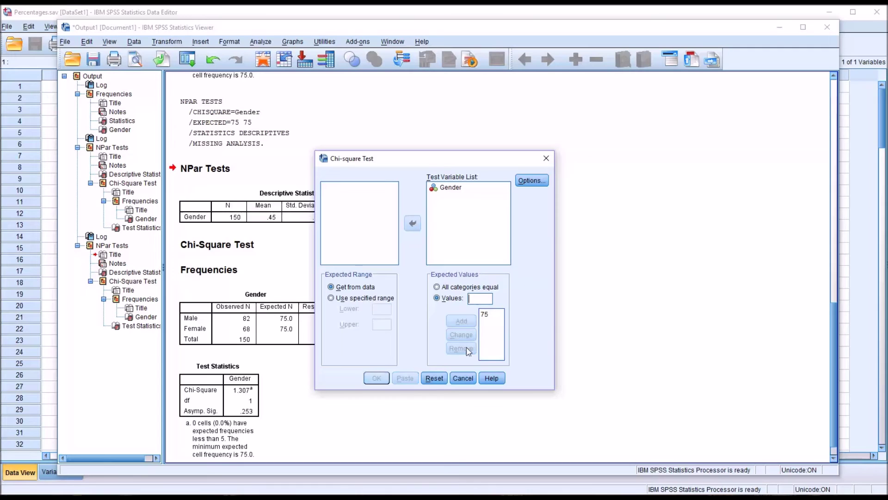
pyautogui.click(486, 315)
pyautogui.click(470, 349)
# - Run the Gender chi-square test with expected values 100 and 50, giving Chi-Square 9.720
pyautogui.write('100')
pyautogui.click(461, 320)
pyautogui.doubleClick(480, 299)
pyautogui.write('50')
pyautogui.click(461, 320)
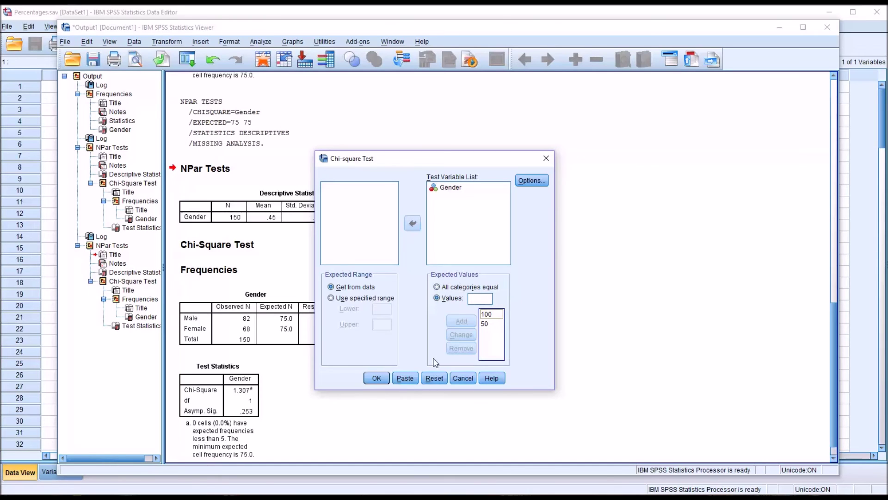
pyautogui.click(370, 379)
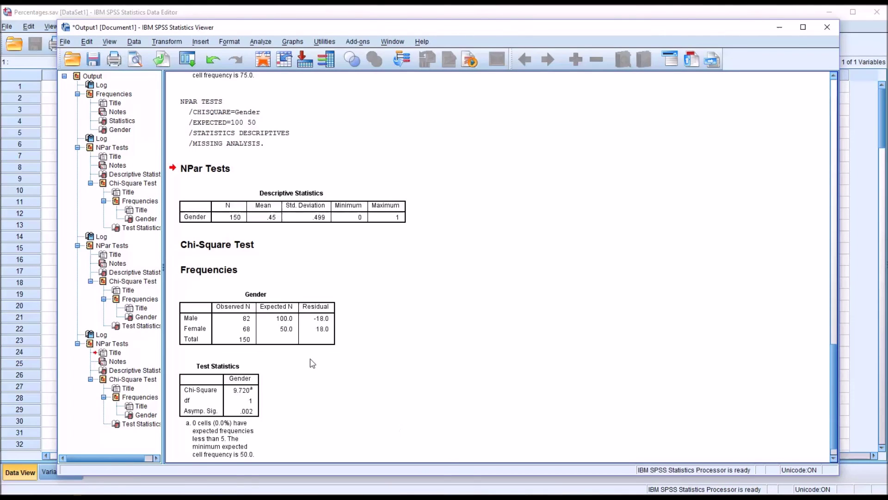
pyautogui.click(281, 336)
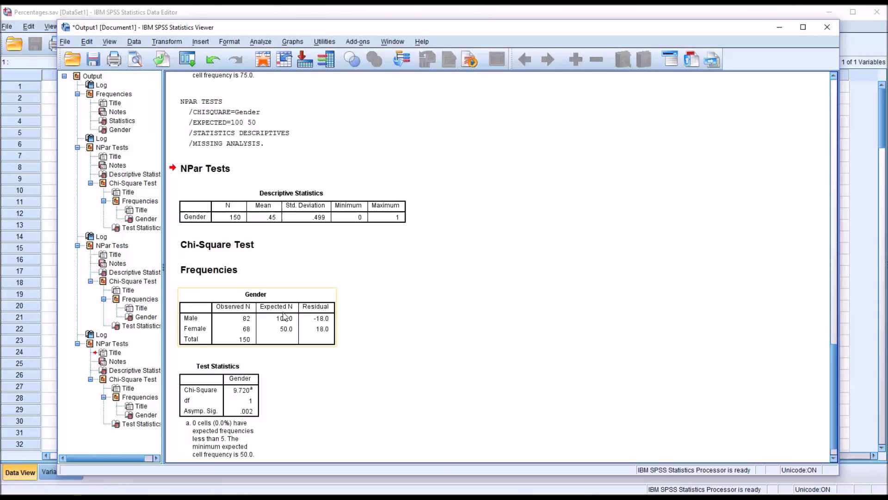